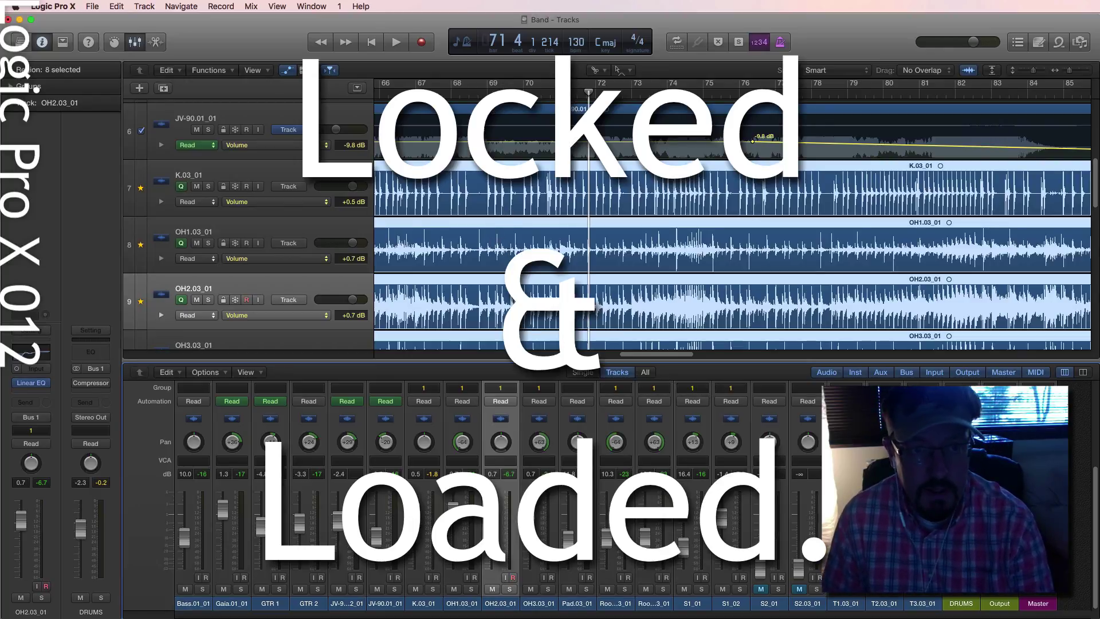
# Move the playhead back from bar 71 to bar 68 in the ruler.
pyautogui.moveTo(588, 92); pyautogui.dragTo(451, 94)
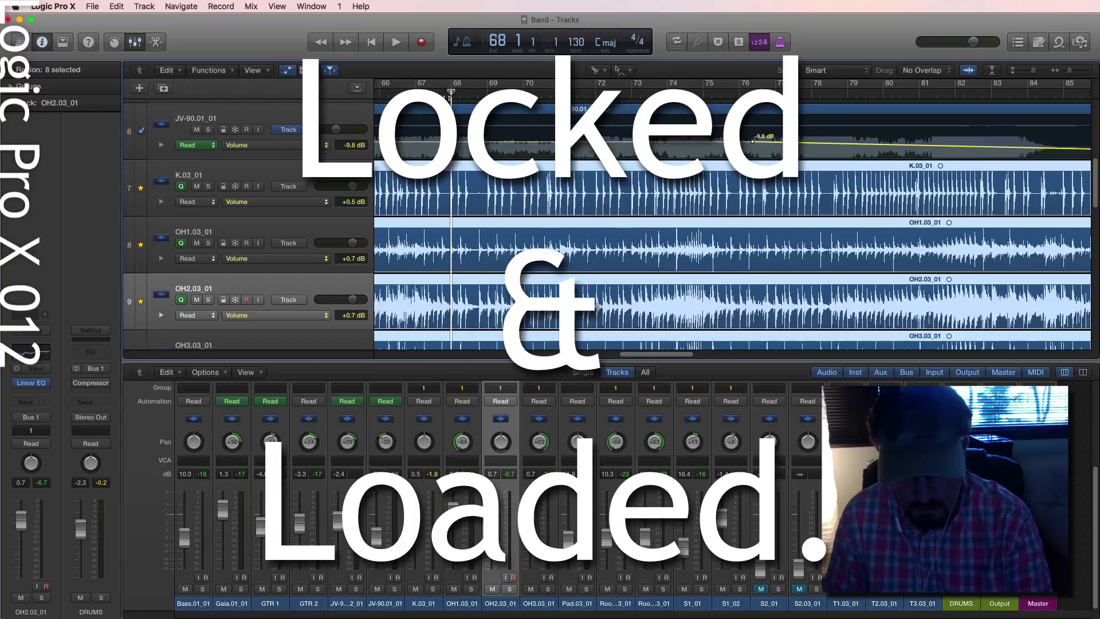
pyautogui.press('space')
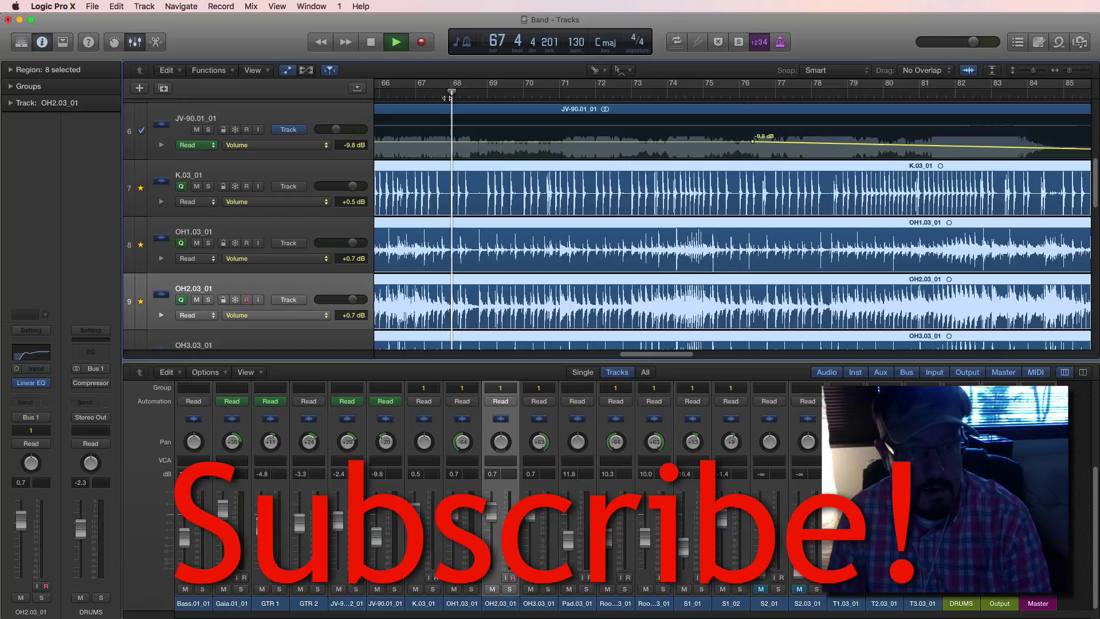
pyautogui.click(208, 244)
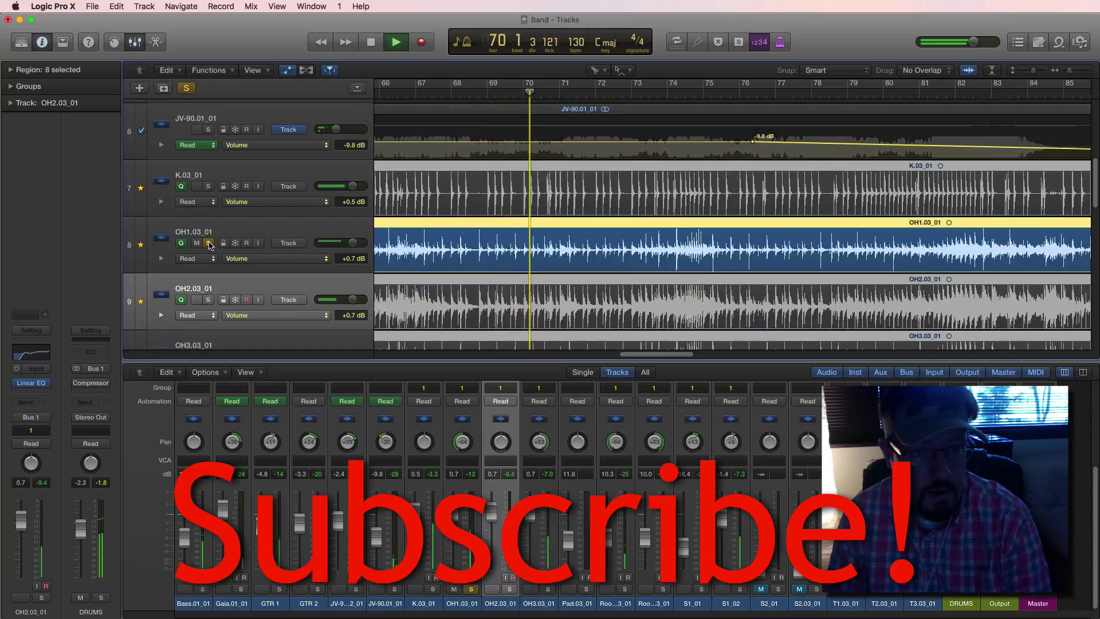
pyautogui.click(208, 244)
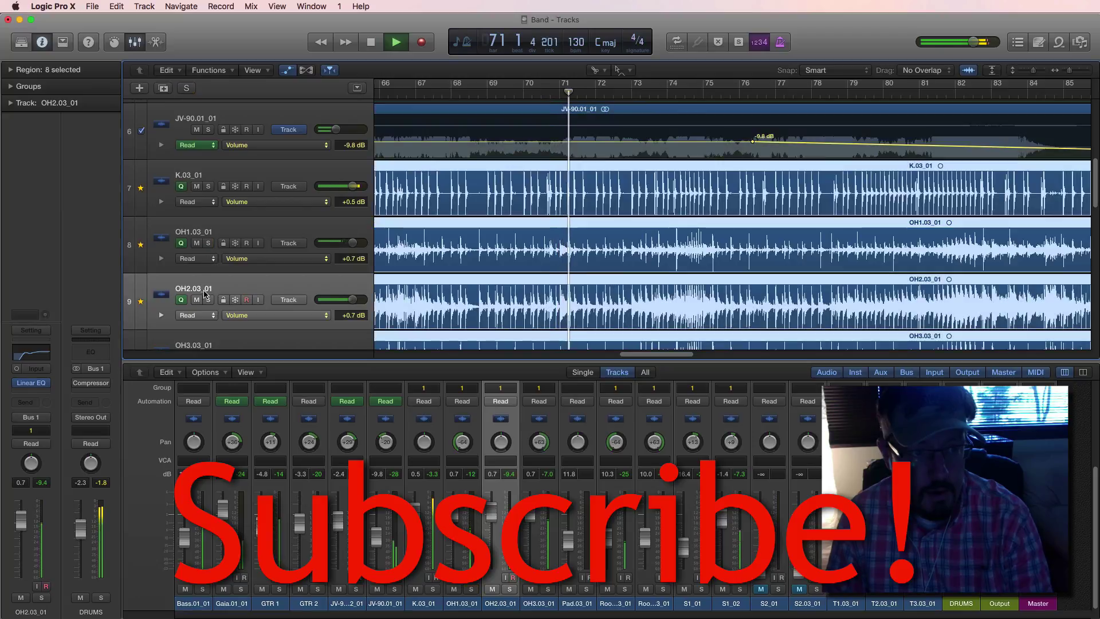
pyautogui.click(208, 299)
pyautogui.click(209, 299)
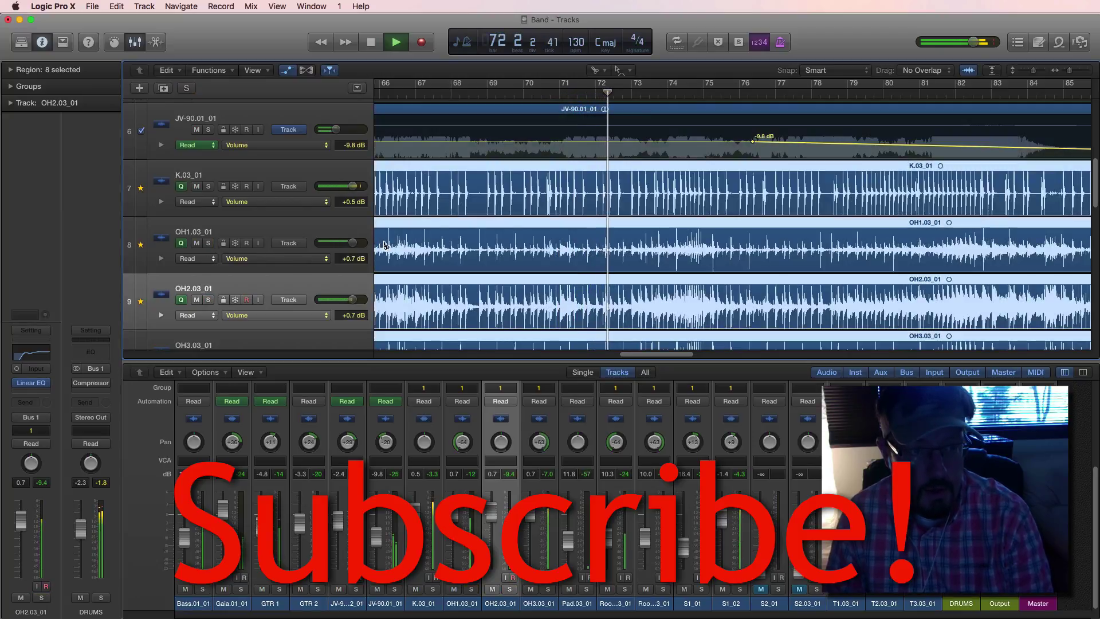
pyautogui.press('space')
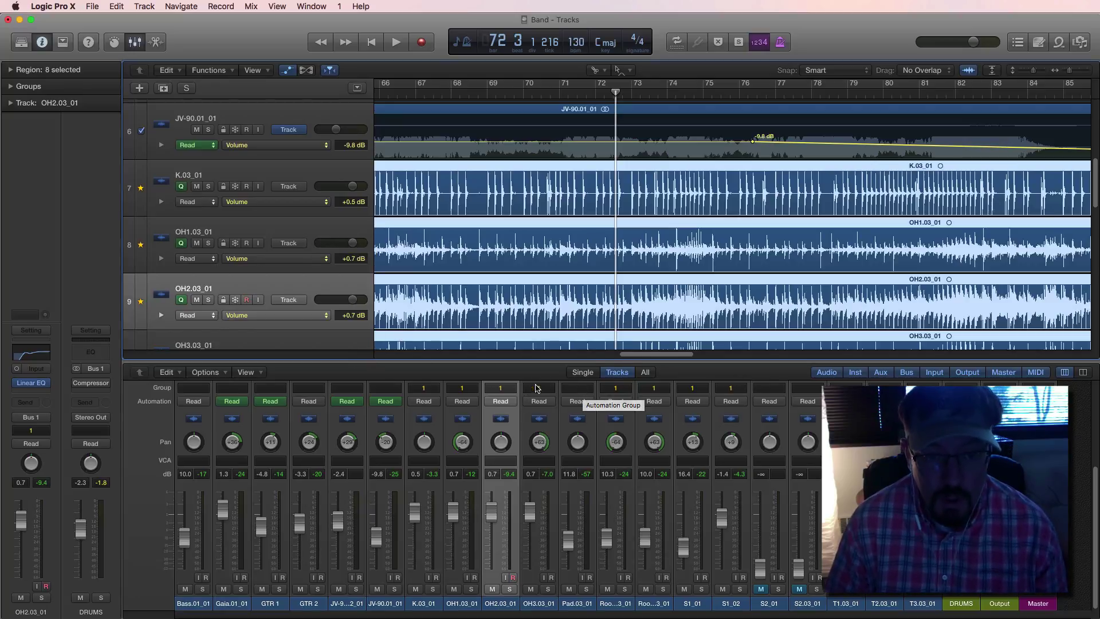
# With K.03_01 selected, assign the drum strips to new Group 2 named 'Drums New'.
pyautogui.click(428, 603)
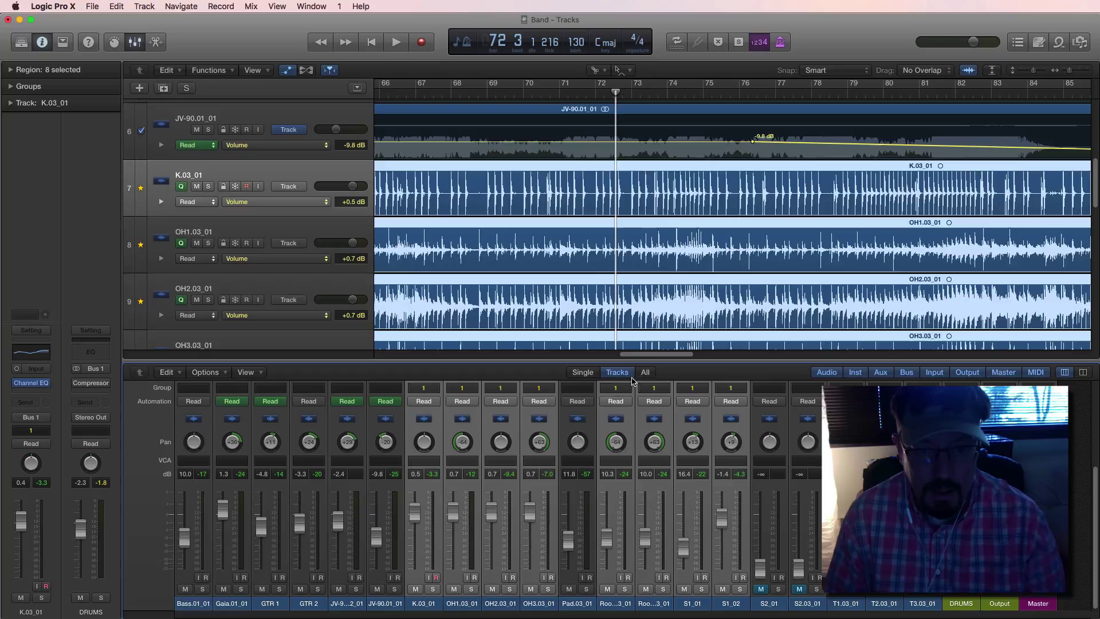
pyautogui.click(618, 389)
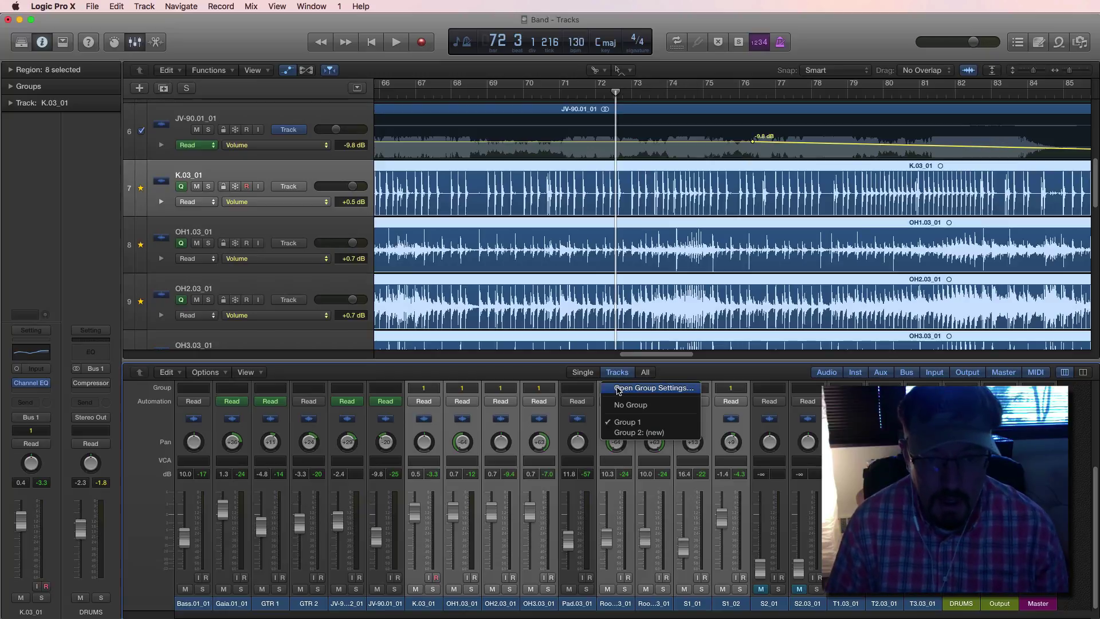
pyautogui.click(638, 434)
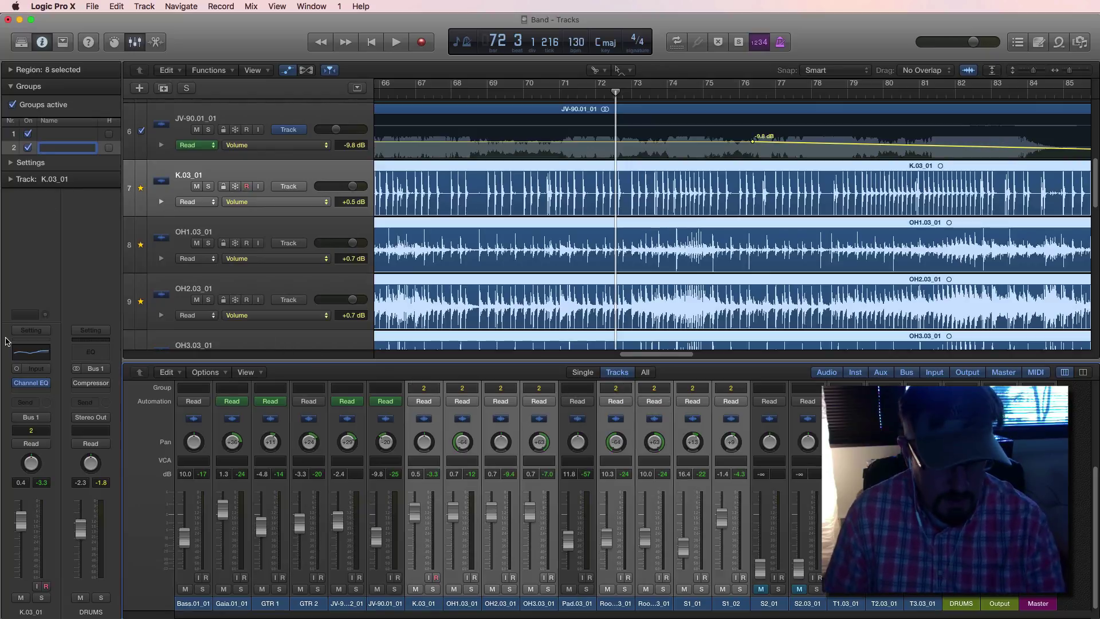
pyautogui.write('Drums')
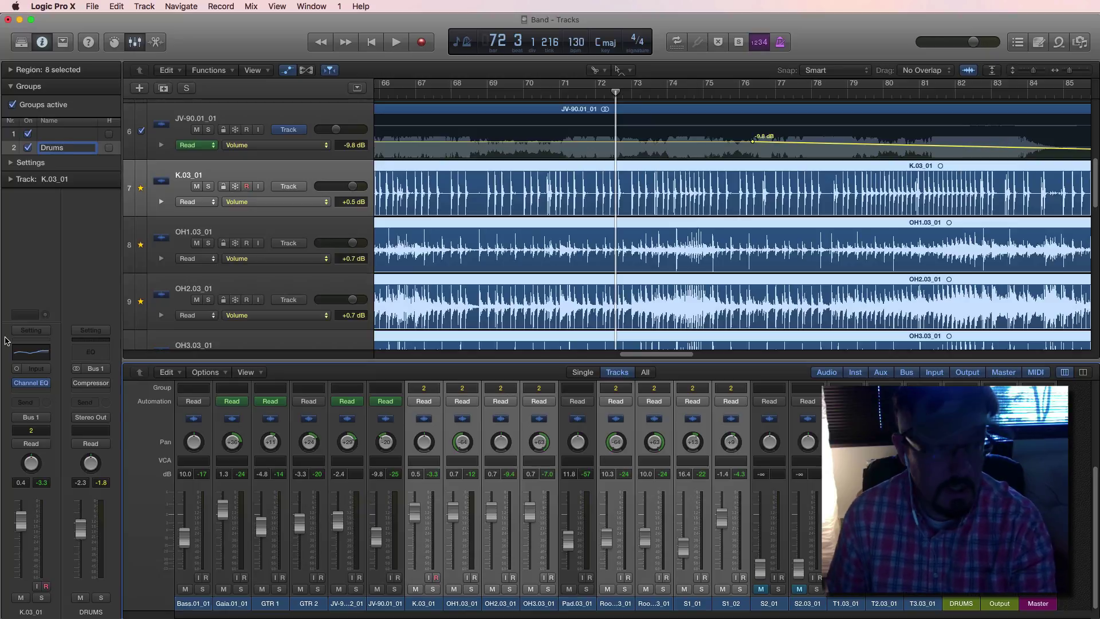
pyautogui.write(' New')
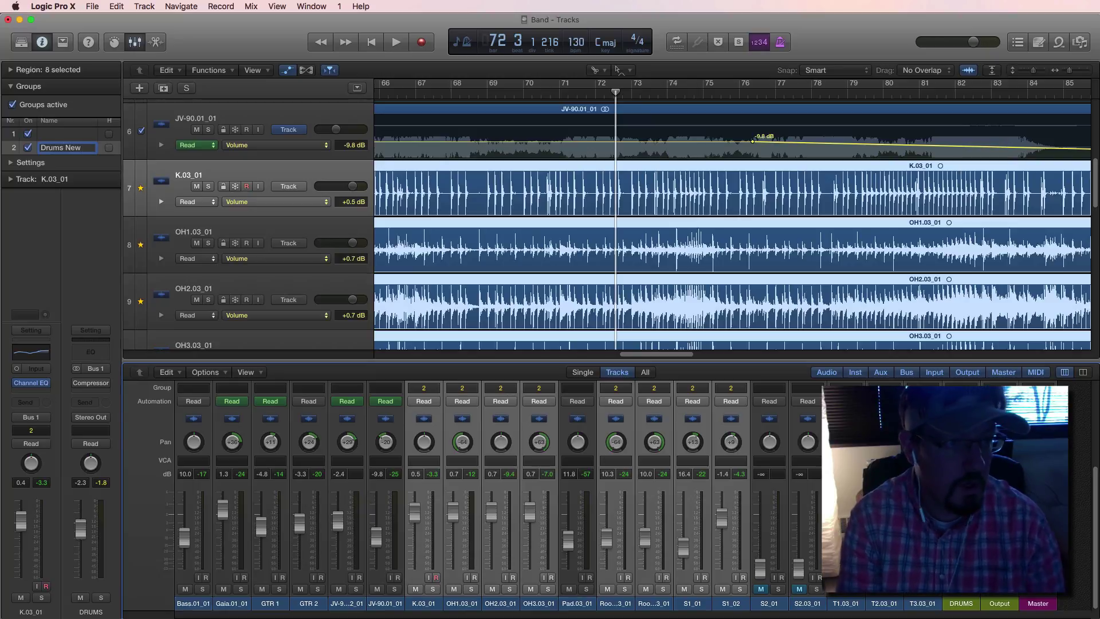
pyautogui.press('Return')
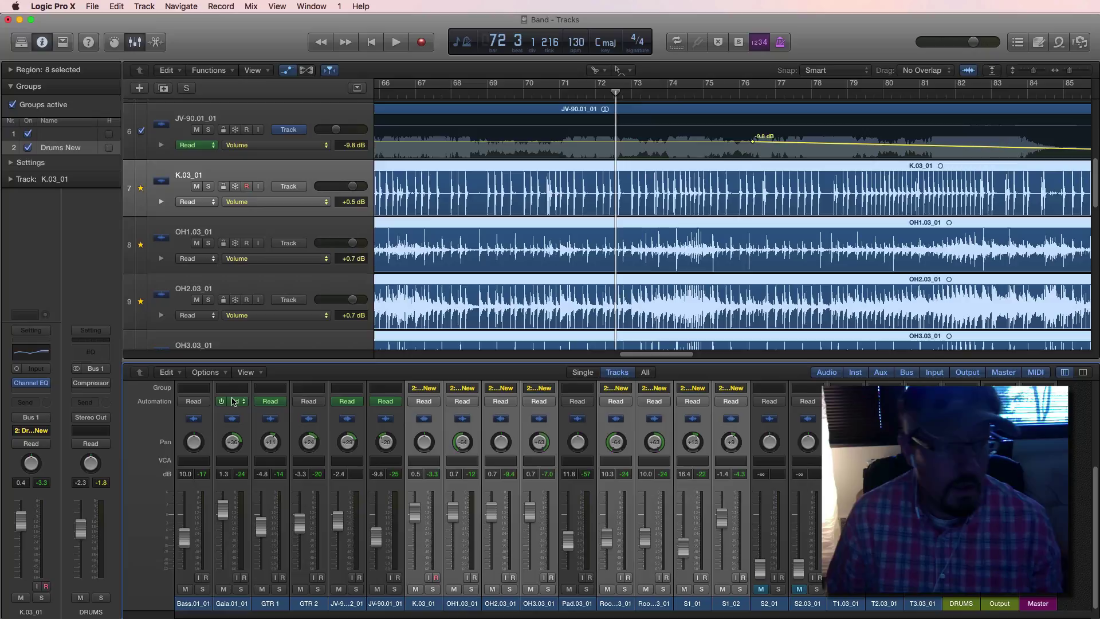
# Open the Drums New group settings window and move it up over the tracks.
pyautogui.click(619, 391)
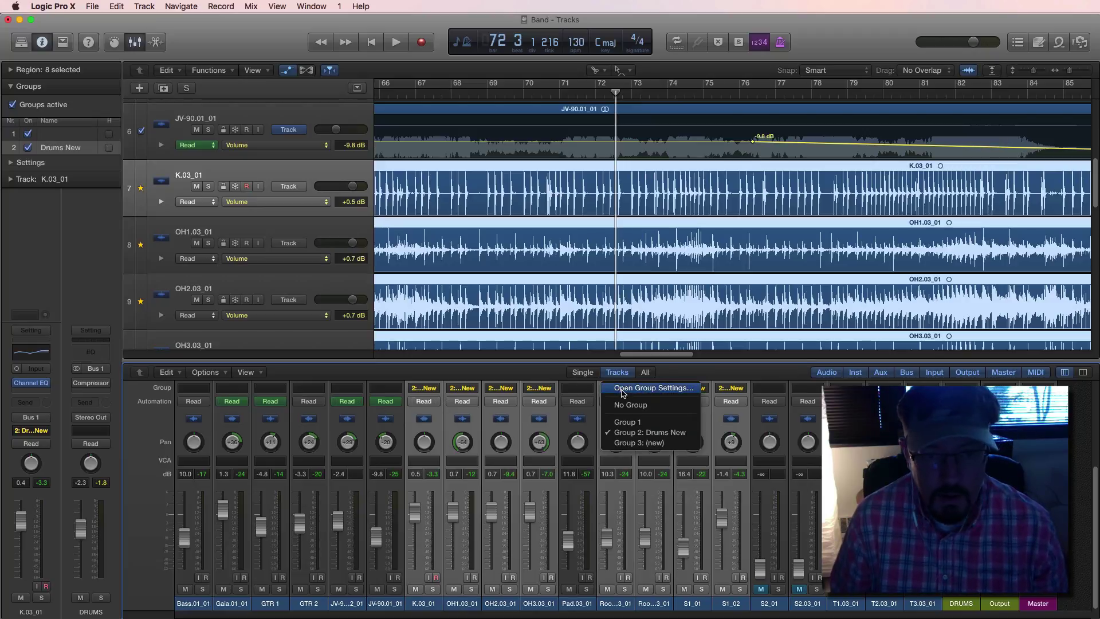
pyautogui.click(630, 387)
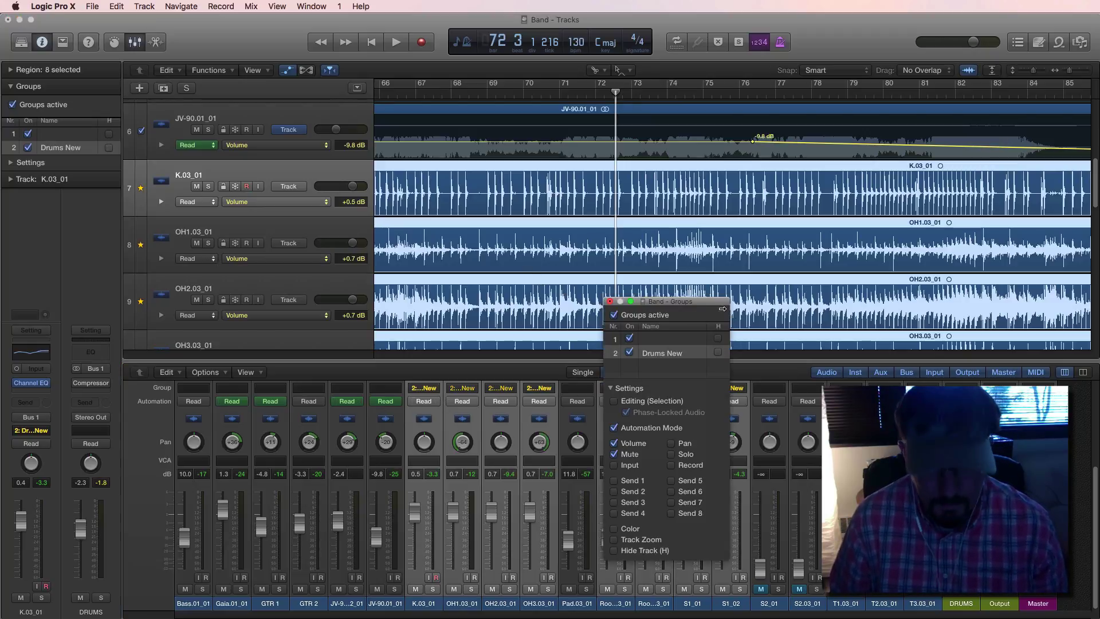
pyautogui.moveTo(709, 306); pyautogui.dragTo(681, 175)
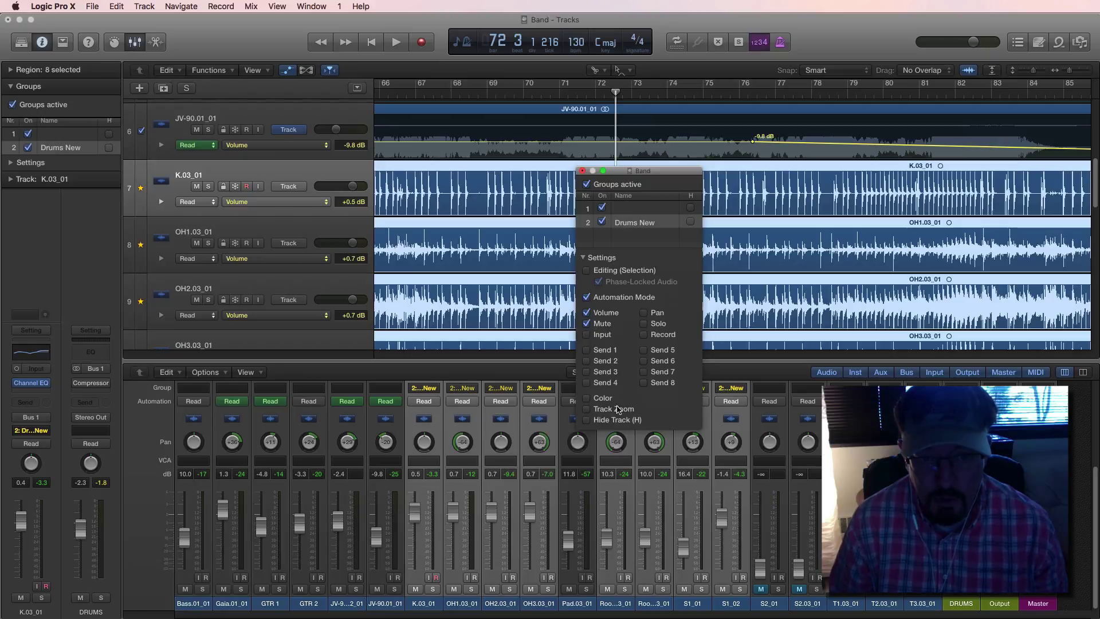
# Turn off the group's track-hiding option, then hide and show the Drums New tracks.
pyautogui.click(586, 421)
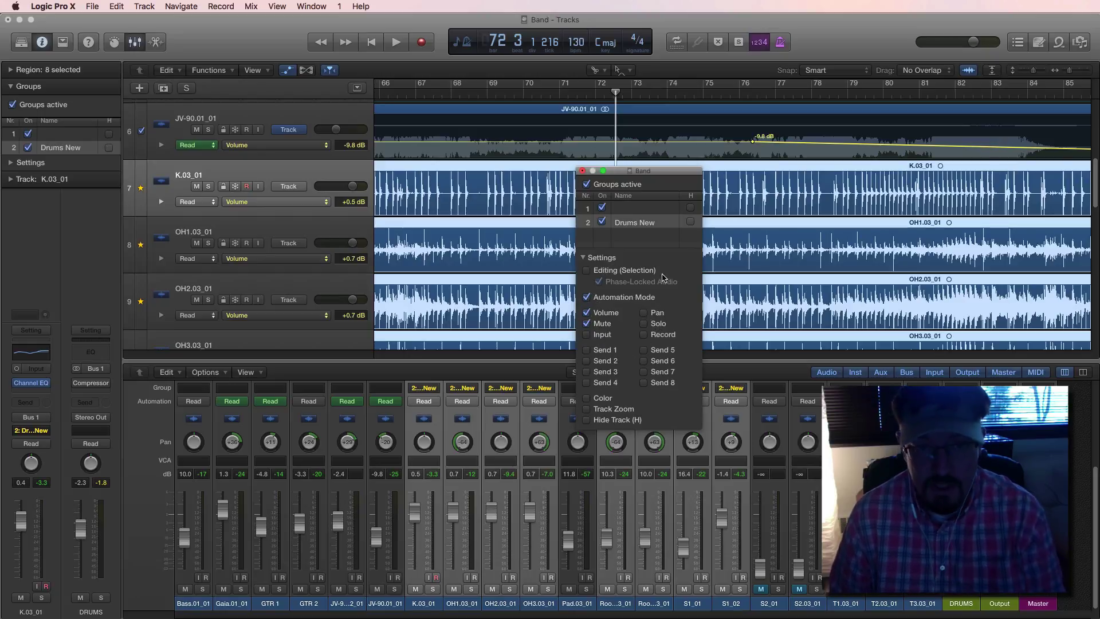
pyautogui.click(690, 222)
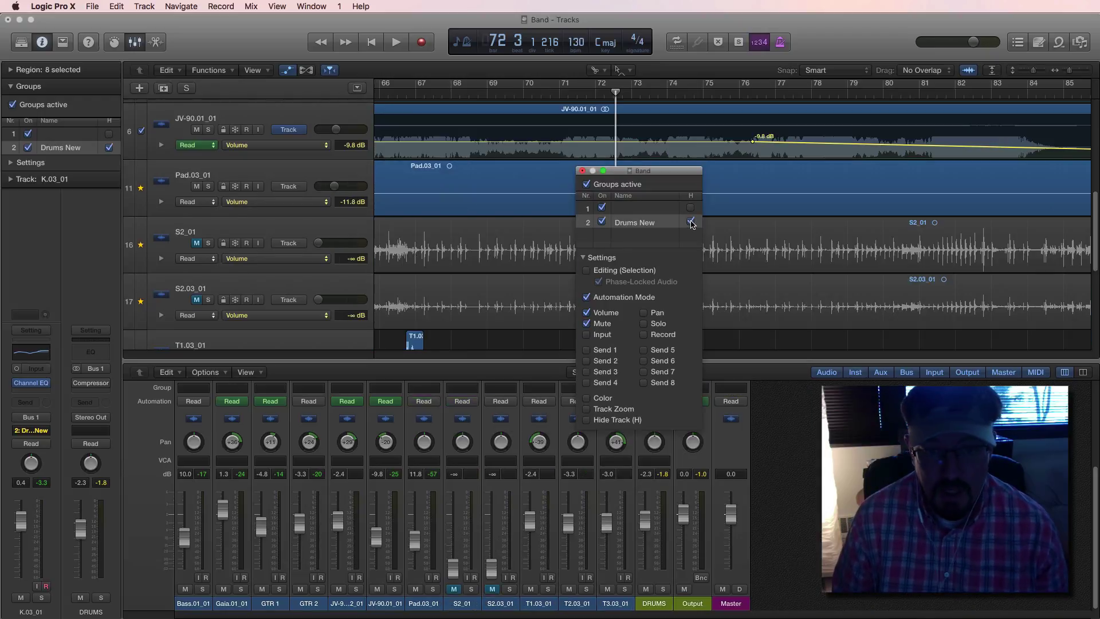
pyautogui.click(690, 223)
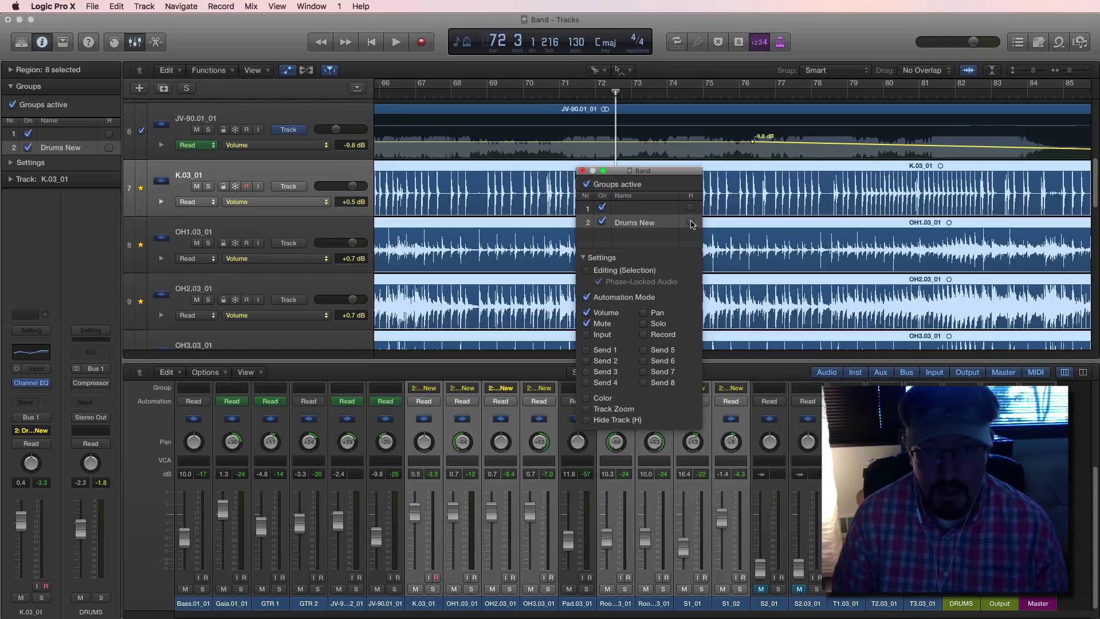
# Enable Editing (Selection) with Phase-Locked Audio for Drums New, moving the window to the lower right.
pyautogui.click(587, 272)
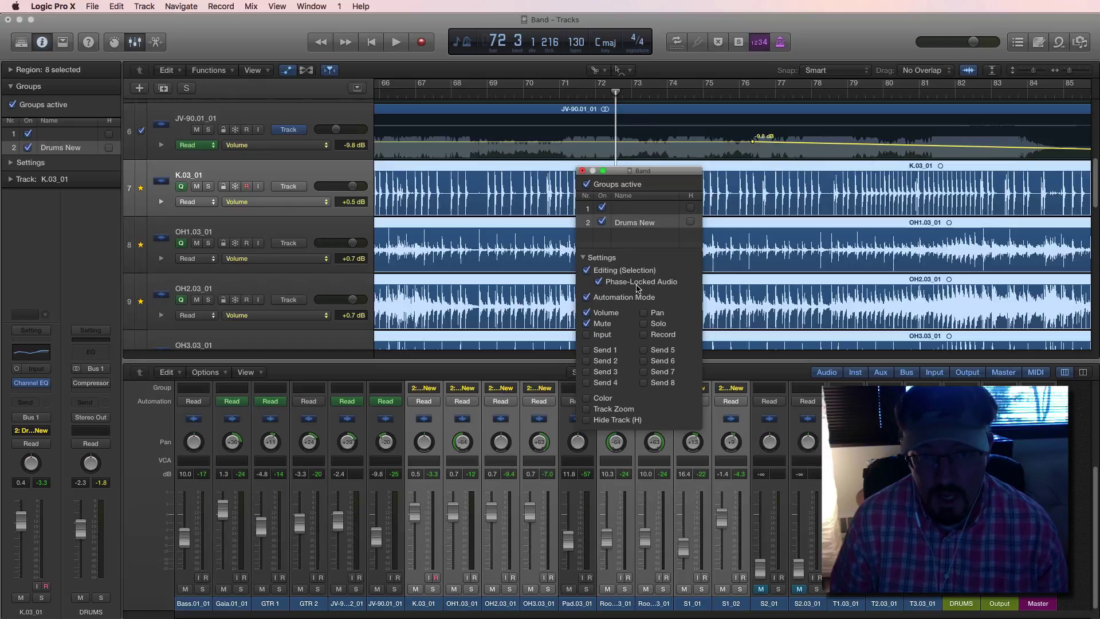
pyautogui.click(599, 282)
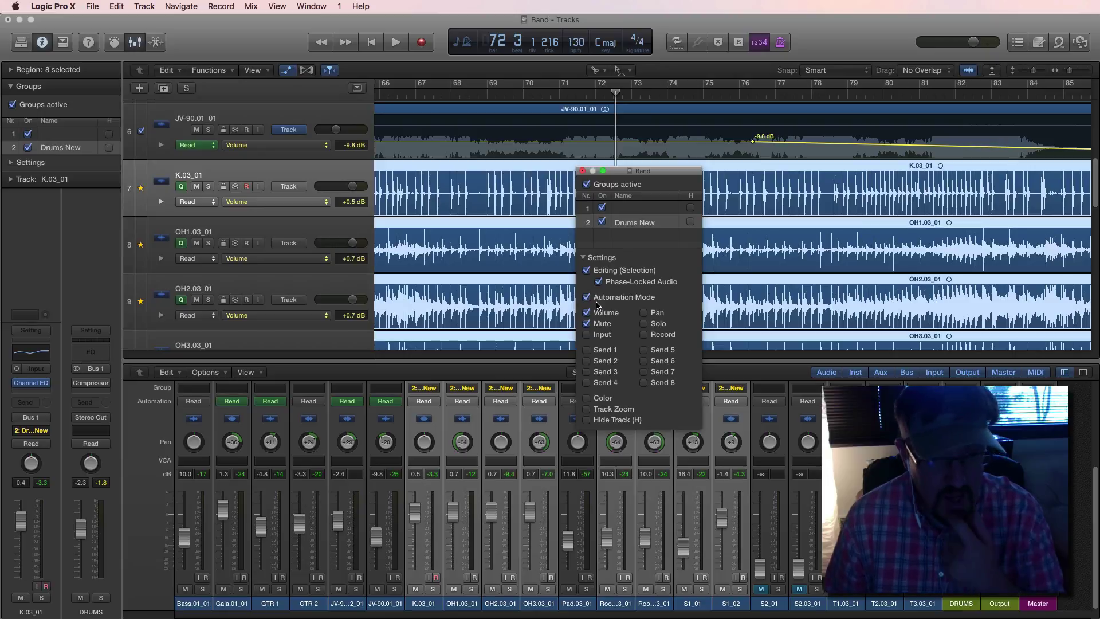
pyautogui.moveTo(629, 171); pyautogui.dragTo(926, 269)
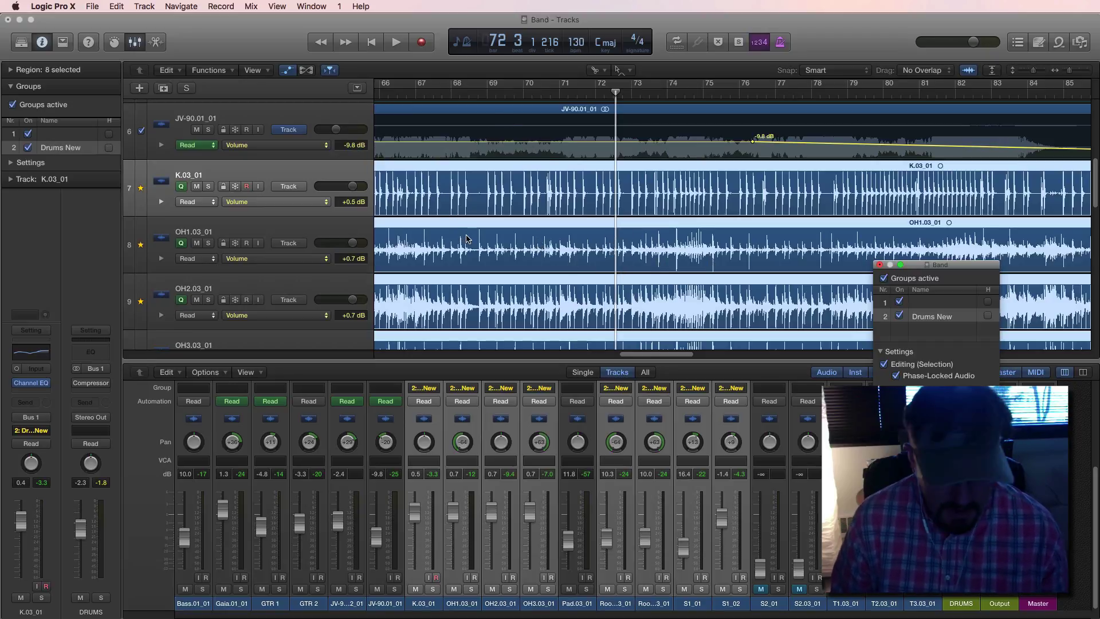
pyautogui.press('t')
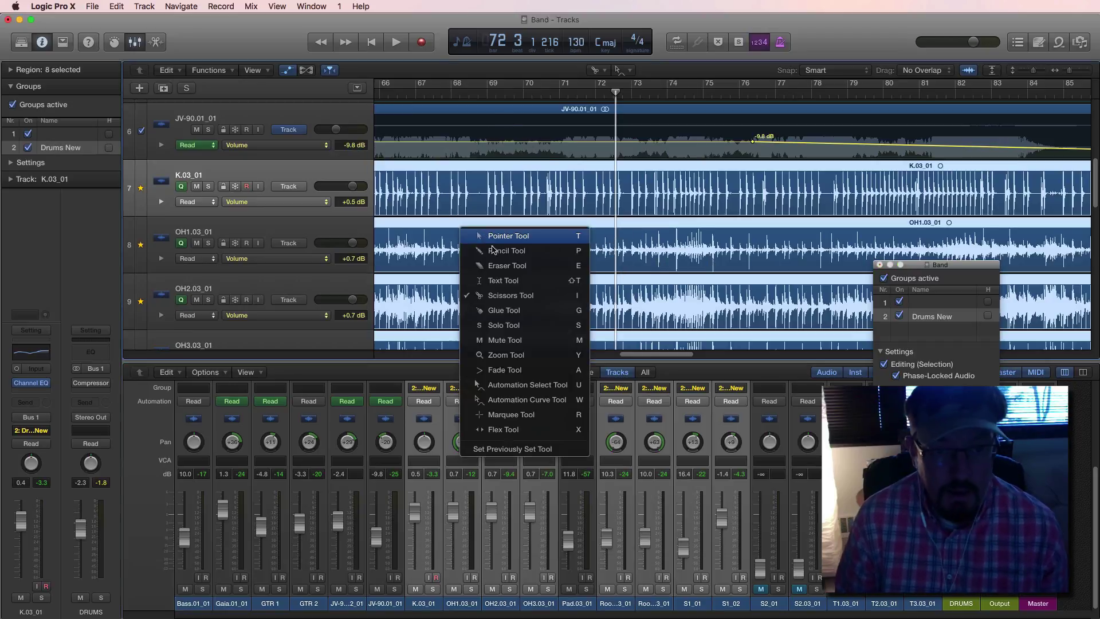
pyautogui.click(505, 296)
pyautogui.click(542, 244)
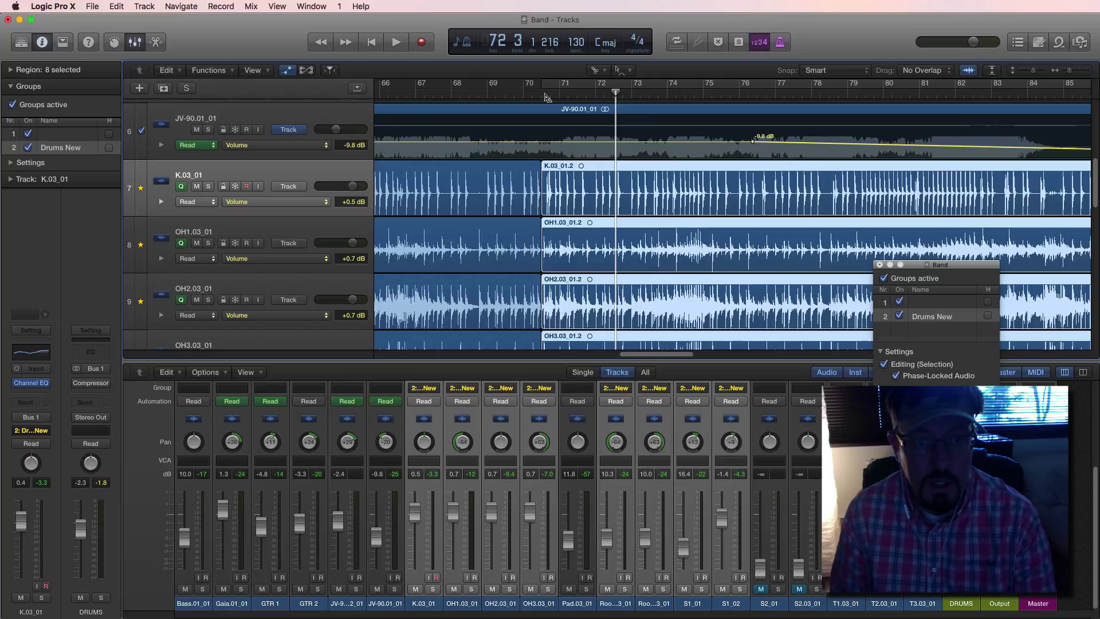
pyautogui.press('super+z')
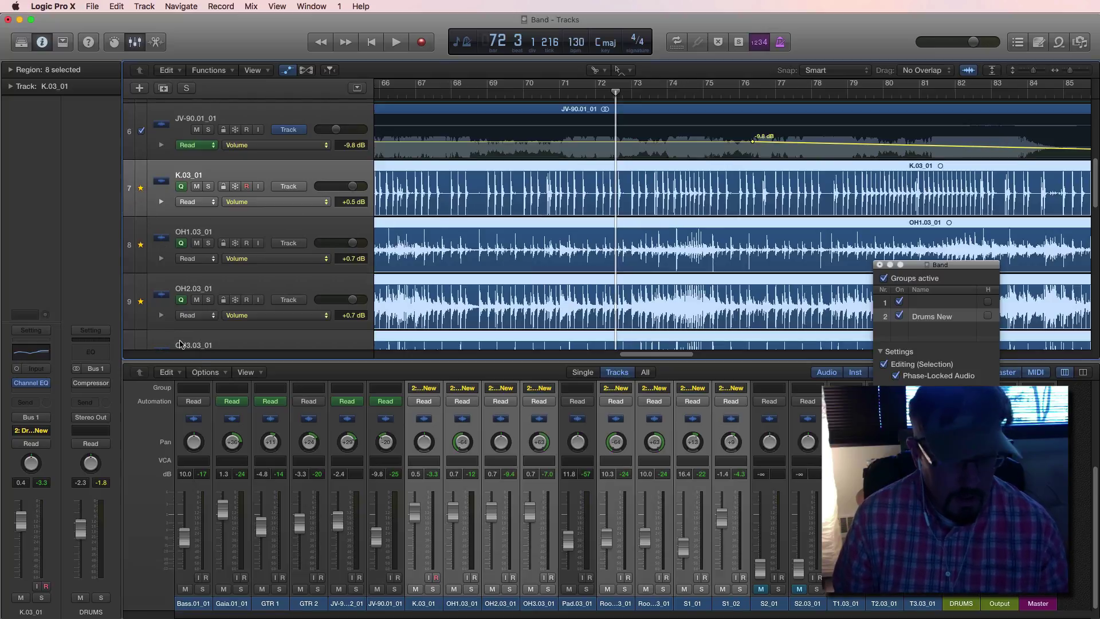
# Hide the mixer with X and scroll the track list to show more drum tracks.
pyautogui.press('x')
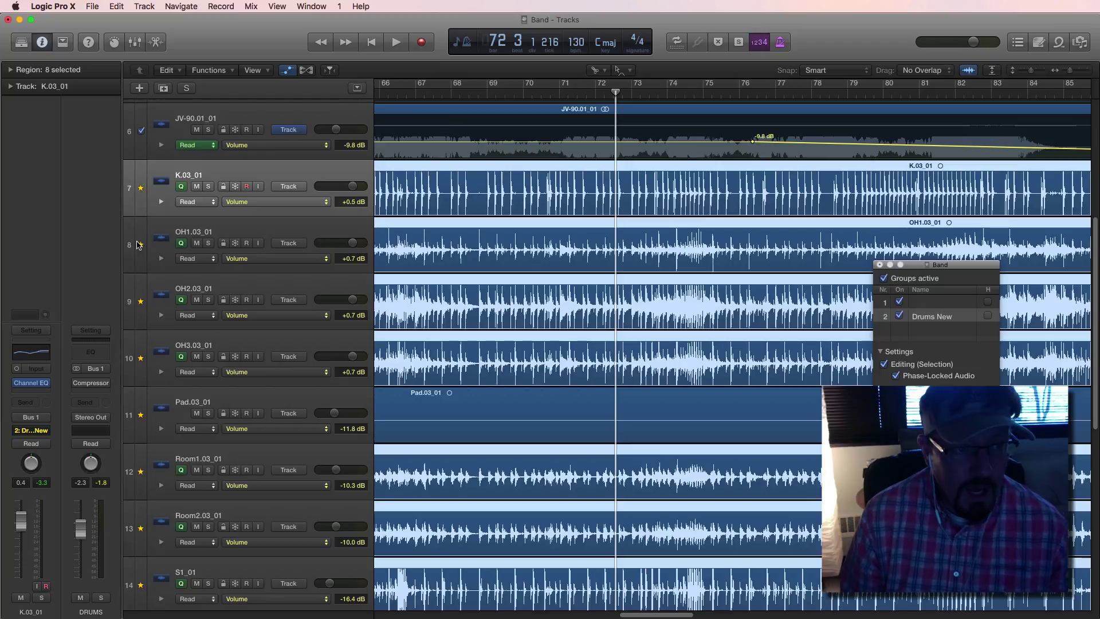
pyautogui.scroll(5, 137, 244)
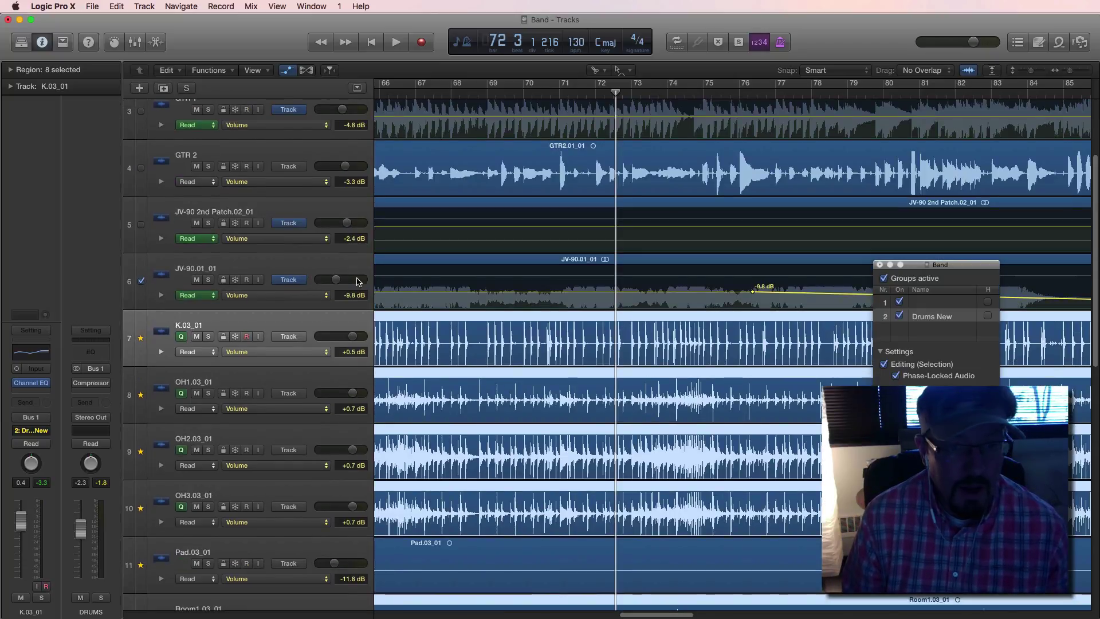
pyautogui.scroll(1, 261, 284)
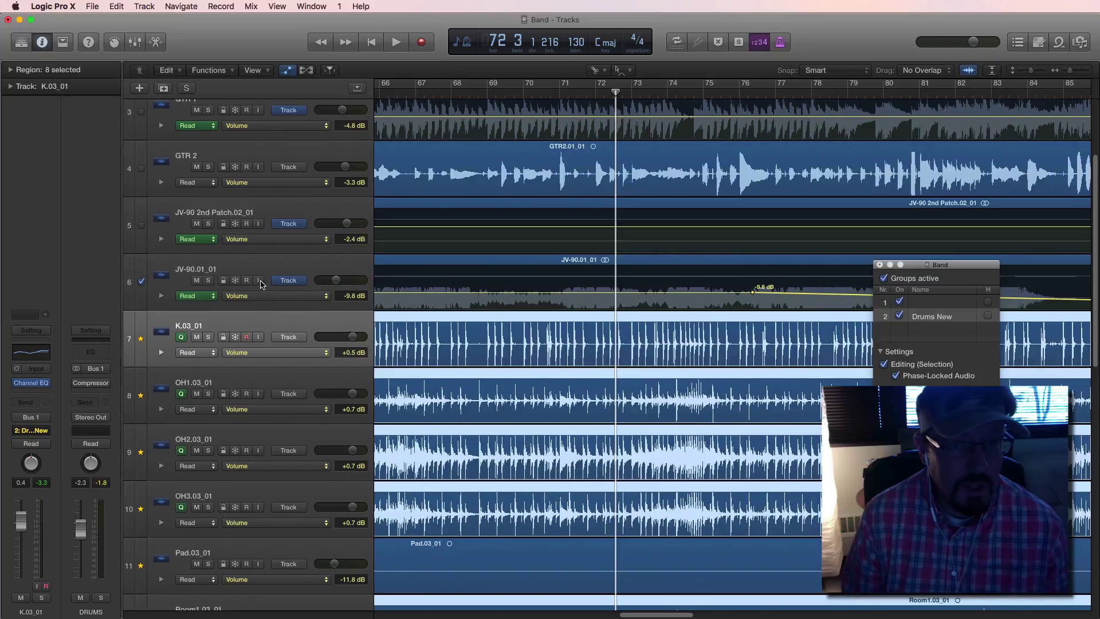
pyautogui.scroll(4, 261, 284)
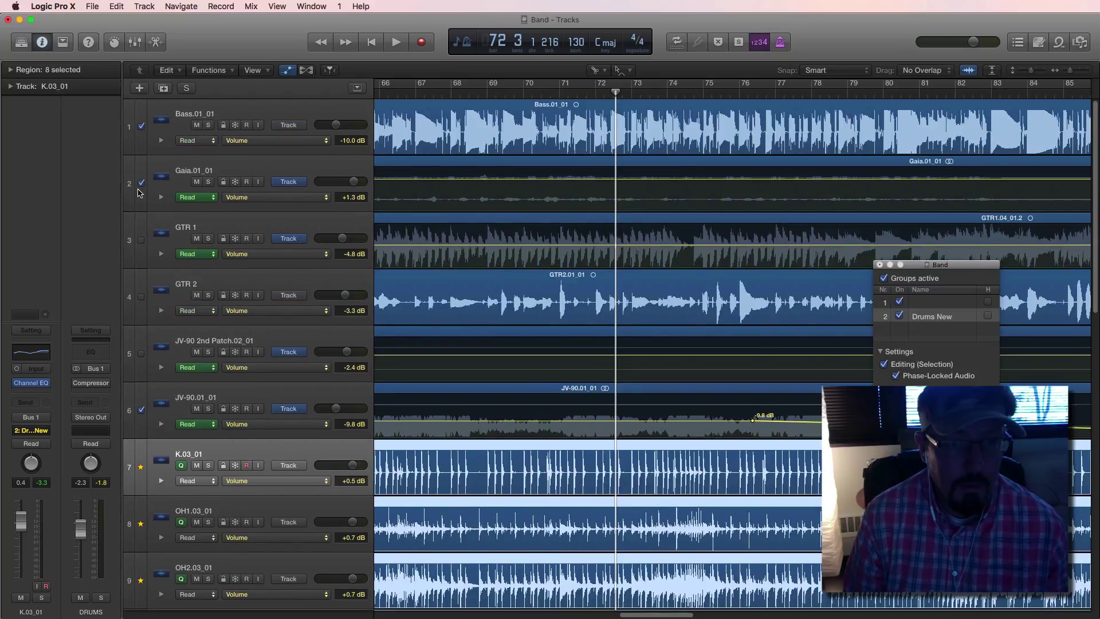
pyautogui.scroll(-14, 138, 192)
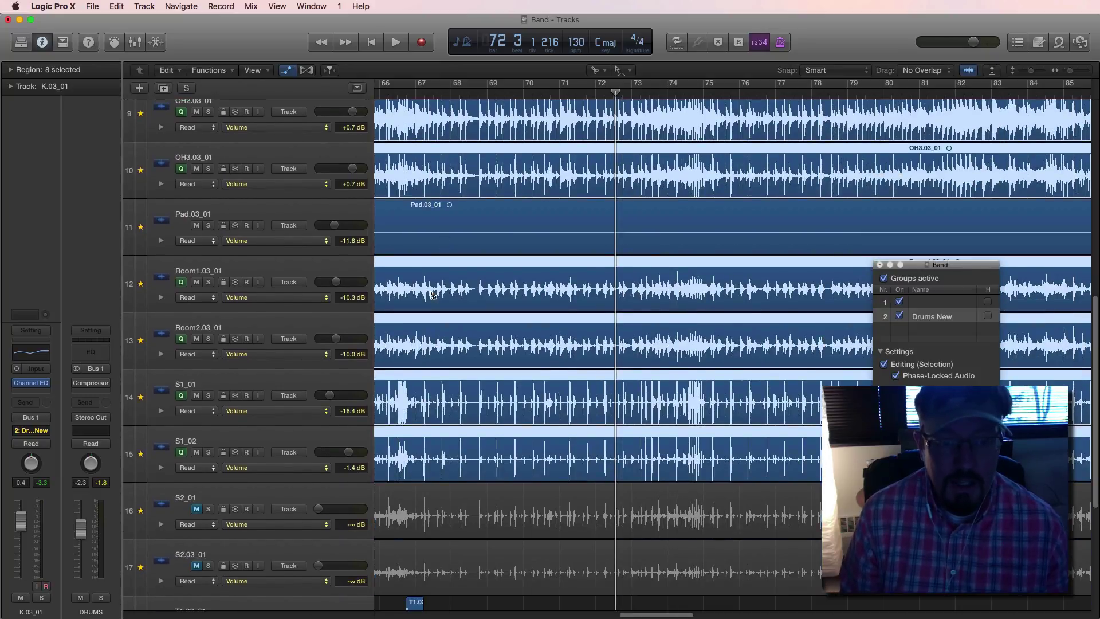
pyautogui.scroll(-2, 538, 349)
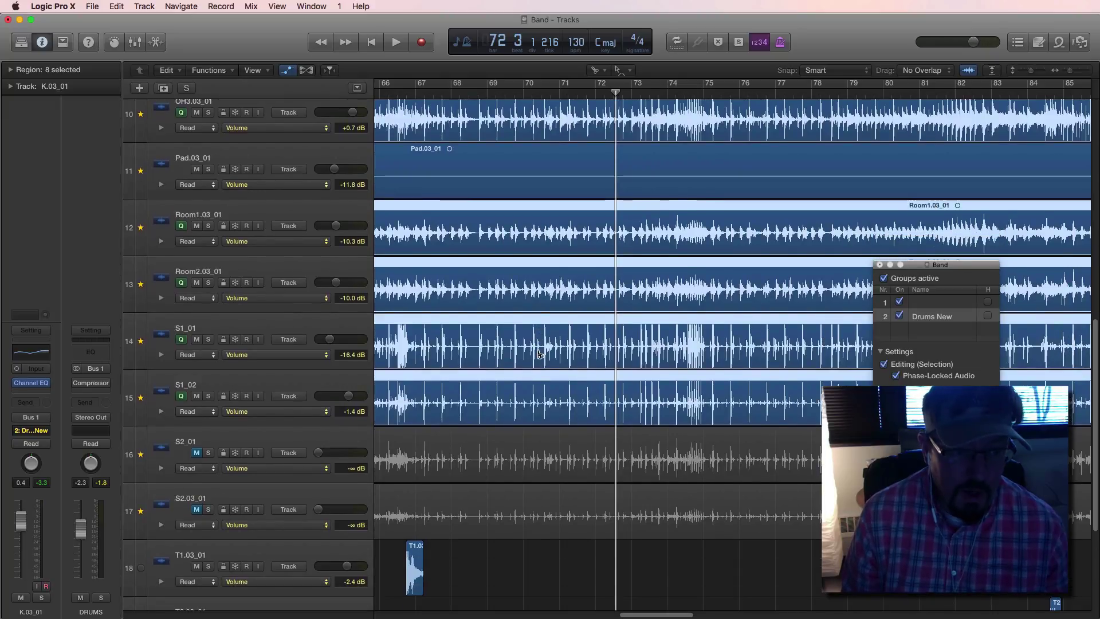
pyautogui.scroll(6, 539, 353)
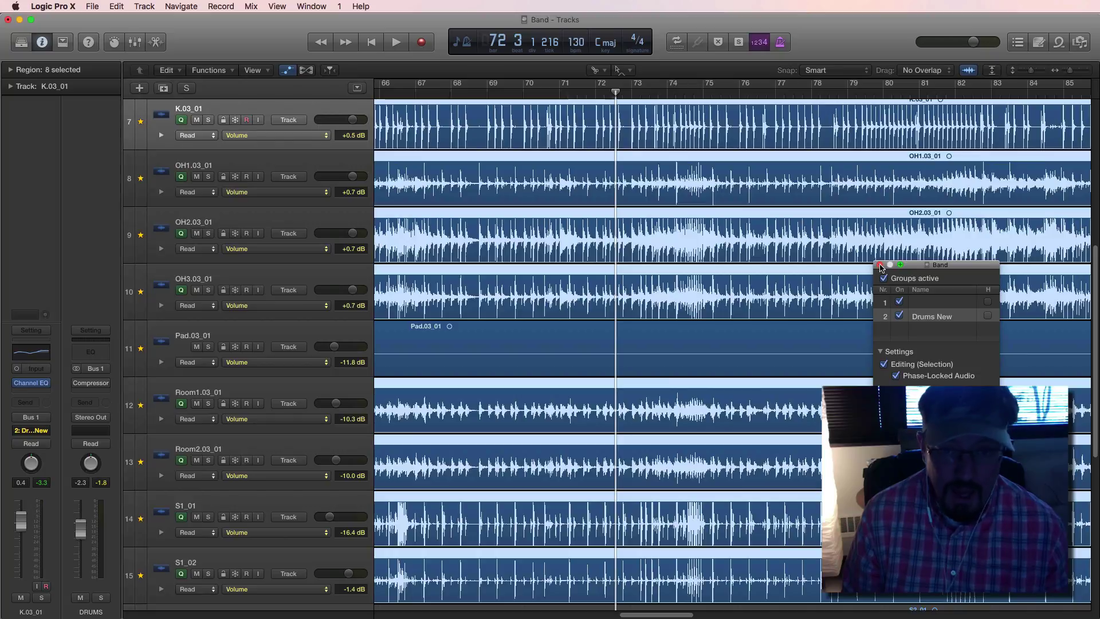
# Close Group Settings, start playback, and change which tracks follow the groove master.
pyautogui.click(880, 265)
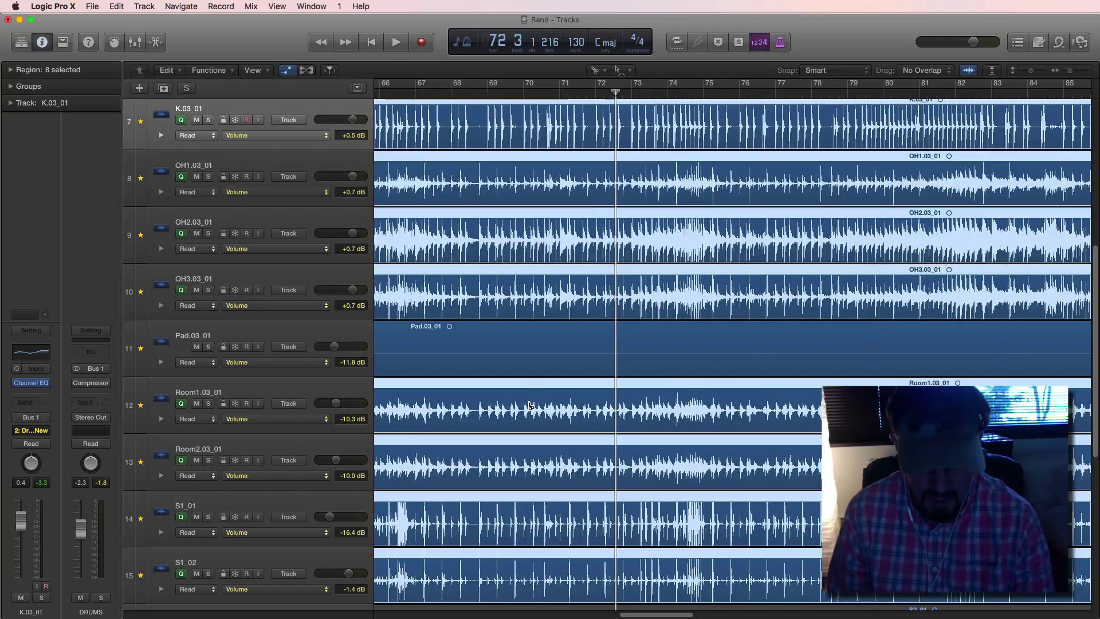
pyautogui.press('space')
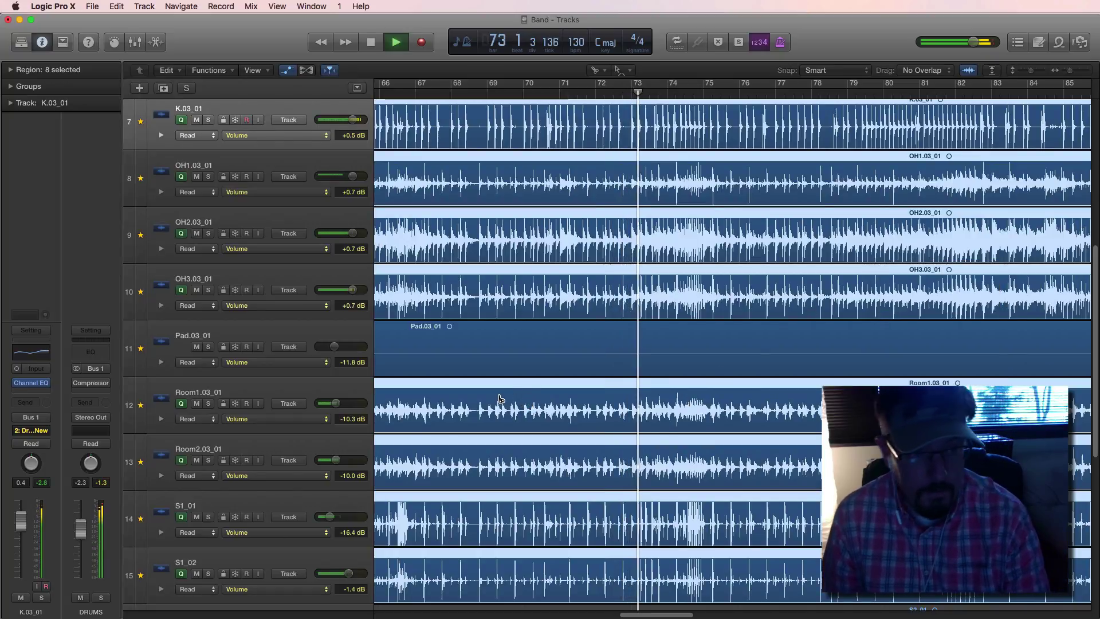
pyautogui.click(141, 407)
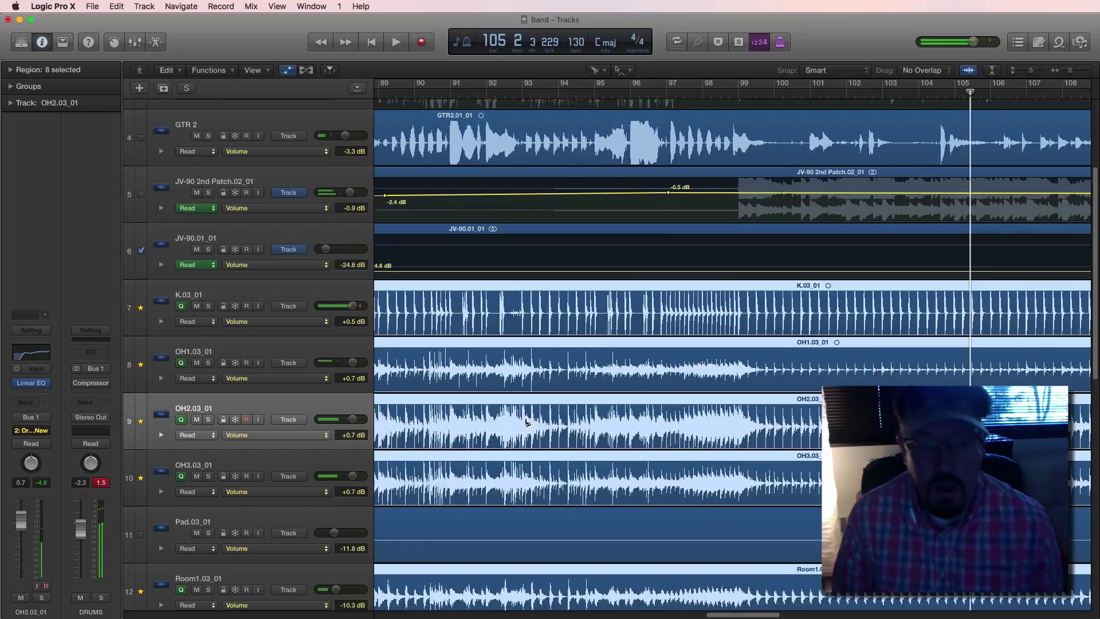
pyautogui.scroll(-2, 334, 388)
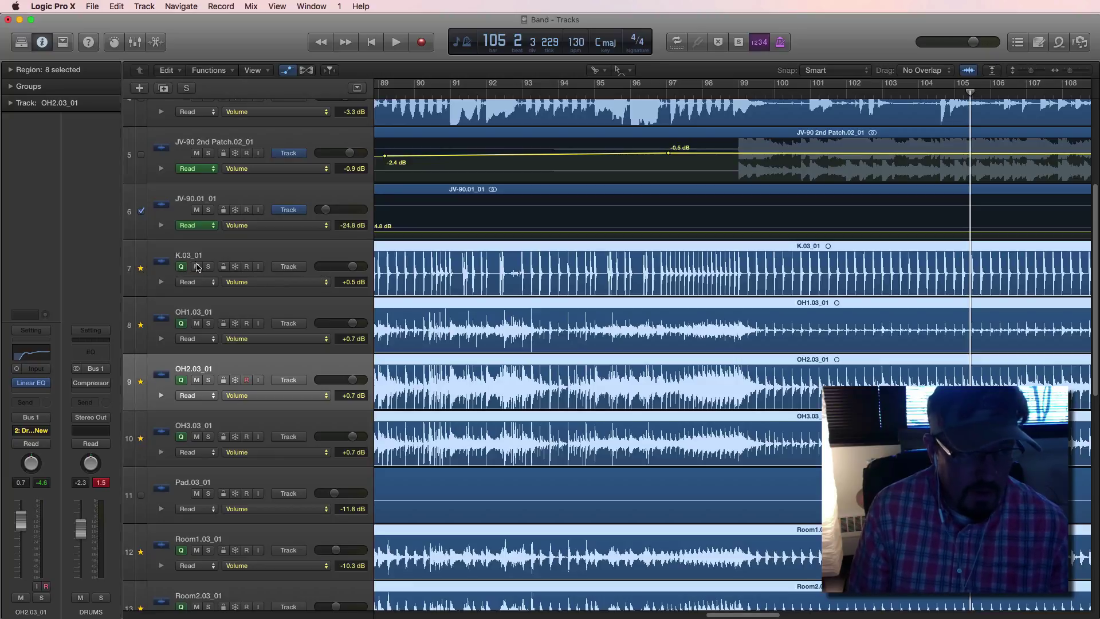
pyautogui.scroll(-5, 138, 378)
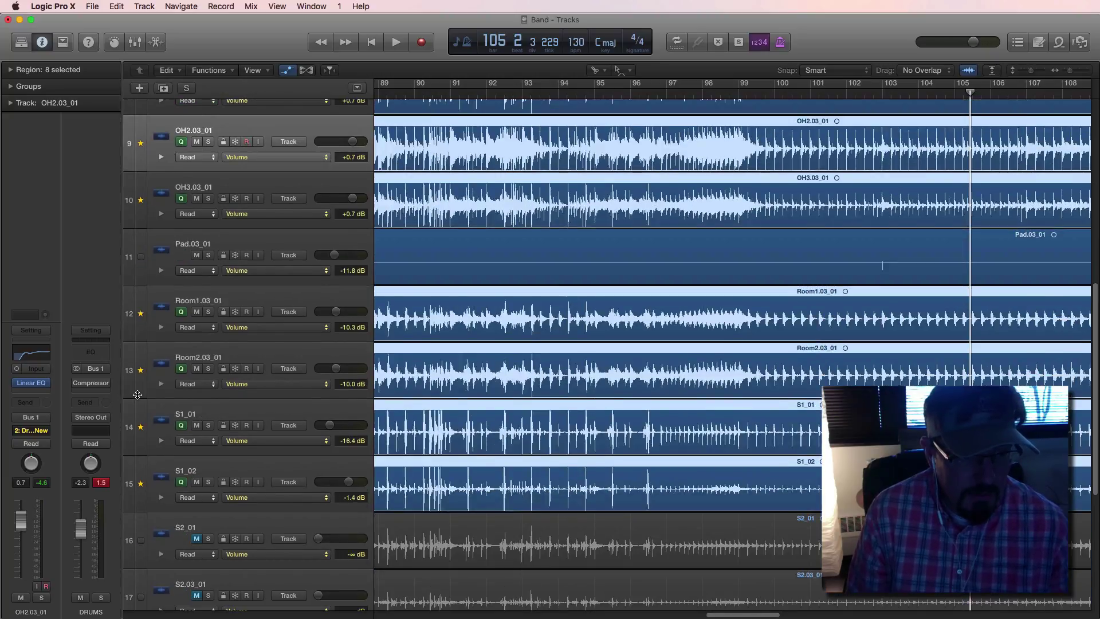
pyautogui.scroll(-5, 137, 395)
pyautogui.scroll(15, 137, 395)
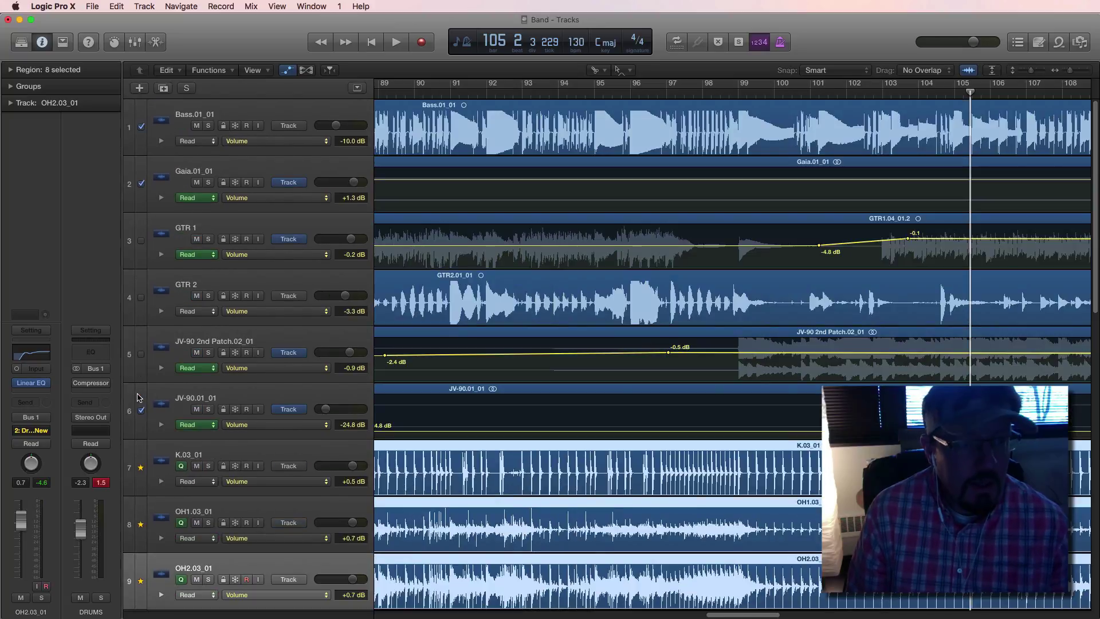